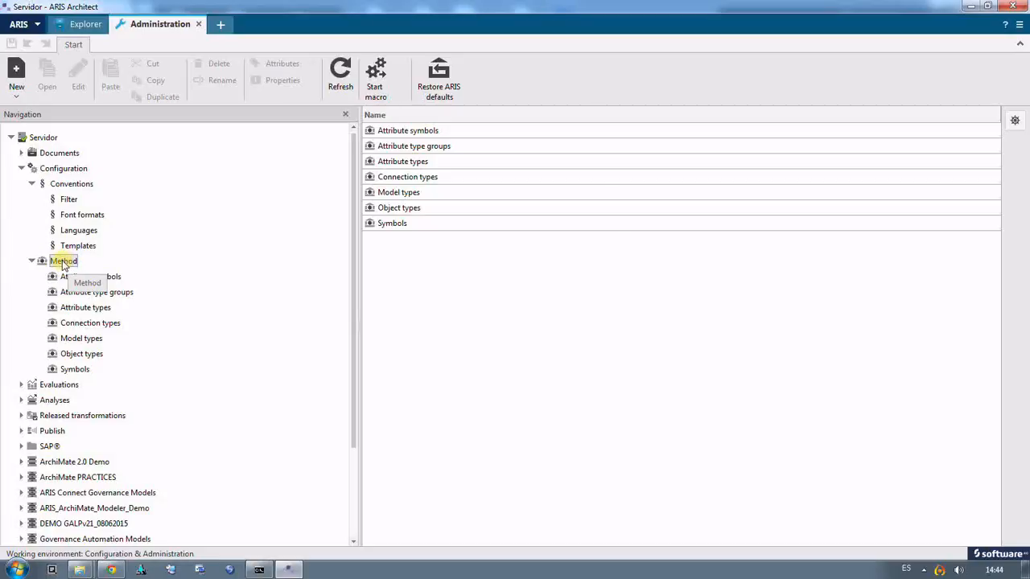
Step: Start a new attribute type in the method configuration and set its data type to Multi-line text
left_click(98, 312)
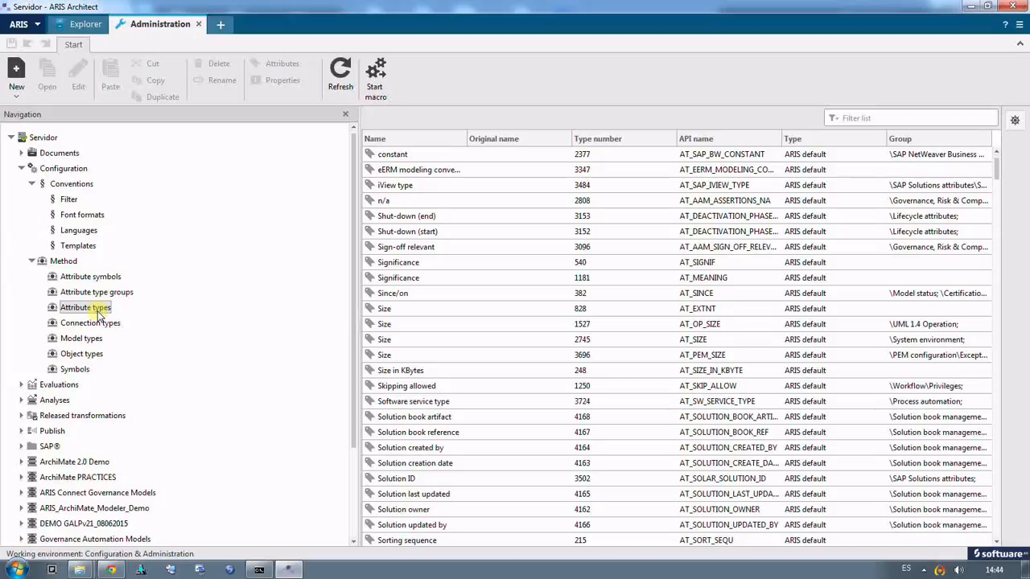
left_click(16, 95)
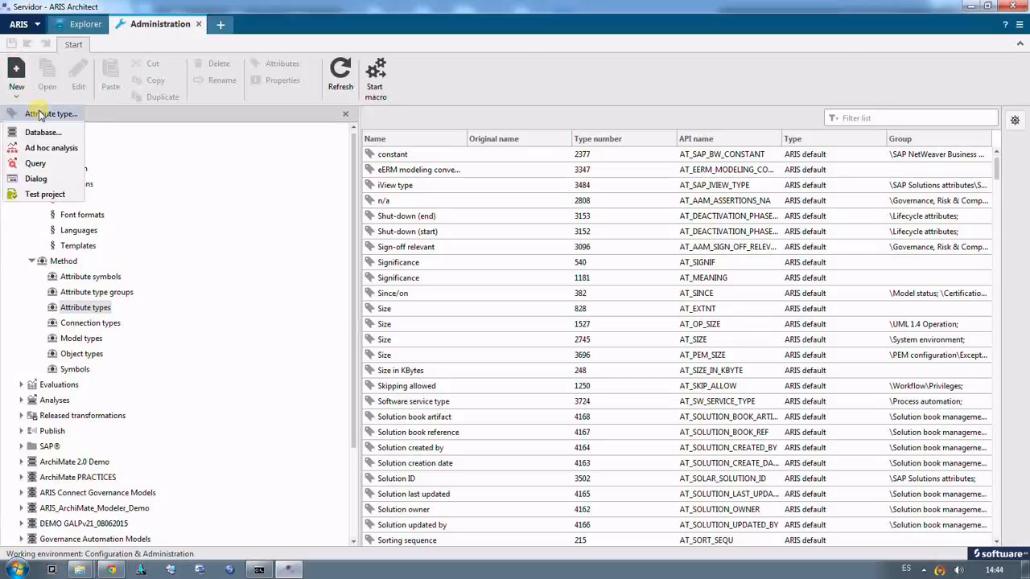
left_click(41, 115)
left_click(544, 194)
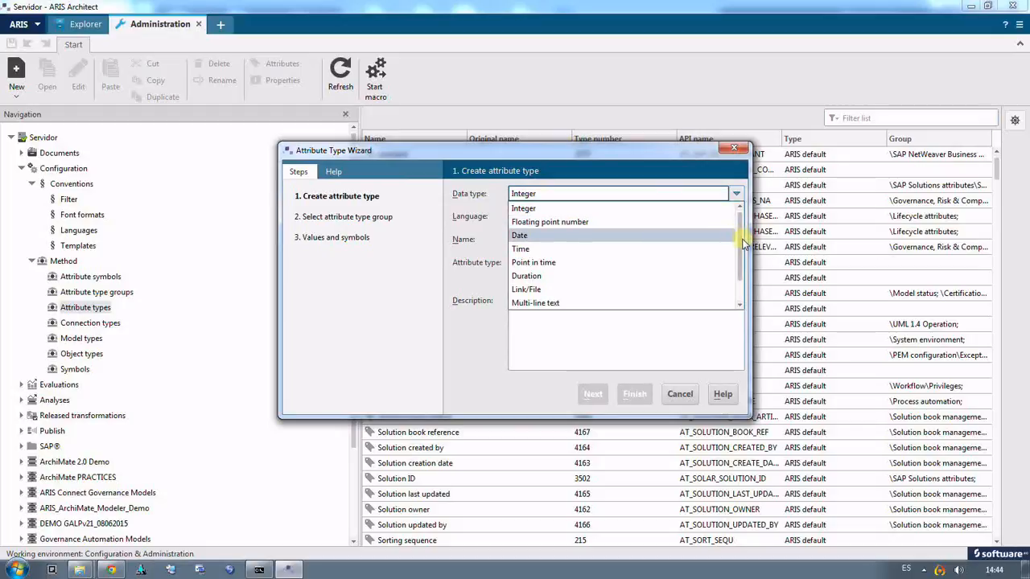
scroll(744, 243, "down", 2)
scroll(744, 237, "up", 2)
scroll(746, 233, "down", 2)
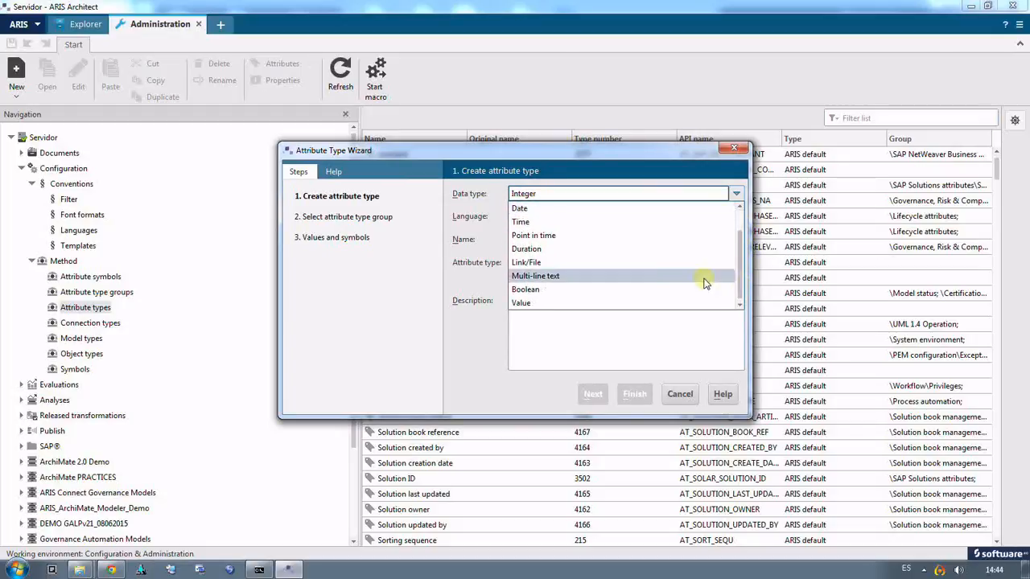
left_click(649, 282)
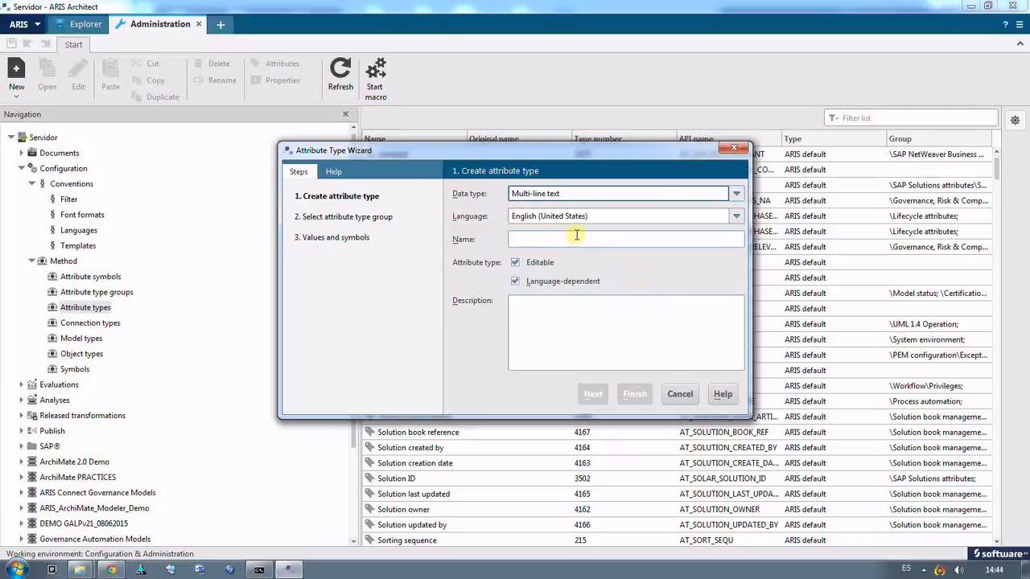
Step: Name the new attribute type "General descripcion" and proceed to the attribute type group selection
left_click(544, 236)
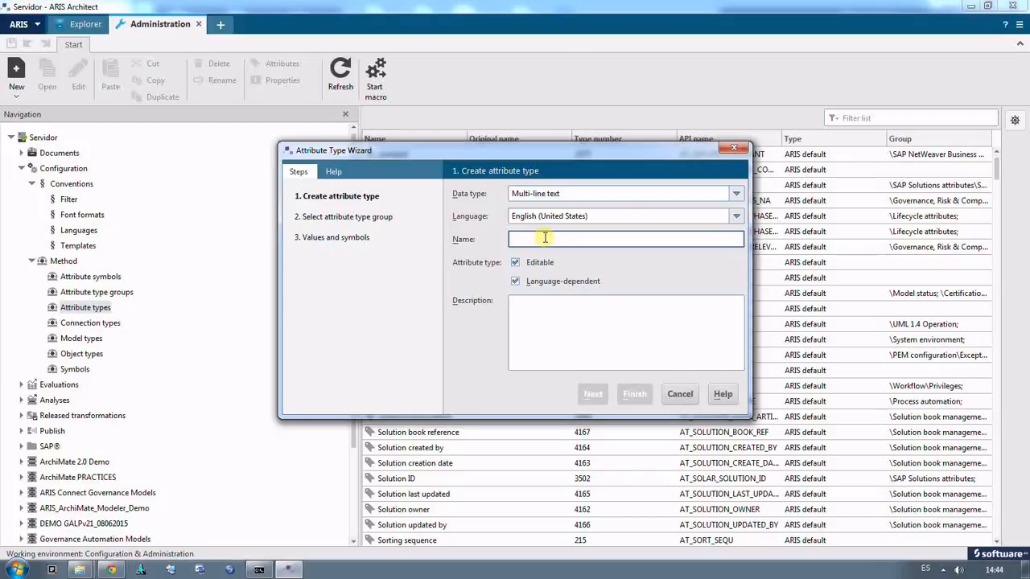
type("General descripcion")
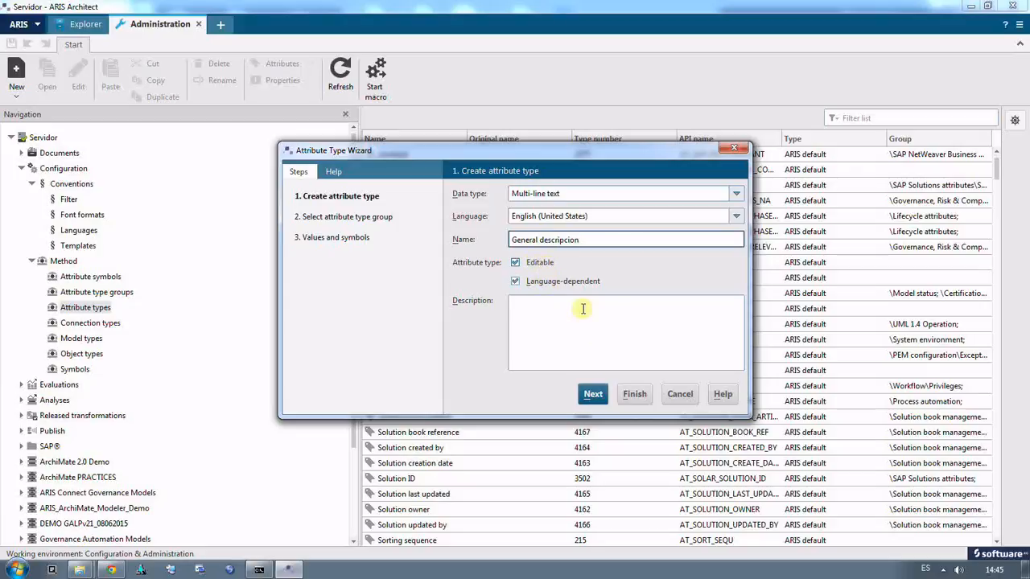
left_click(593, 394)
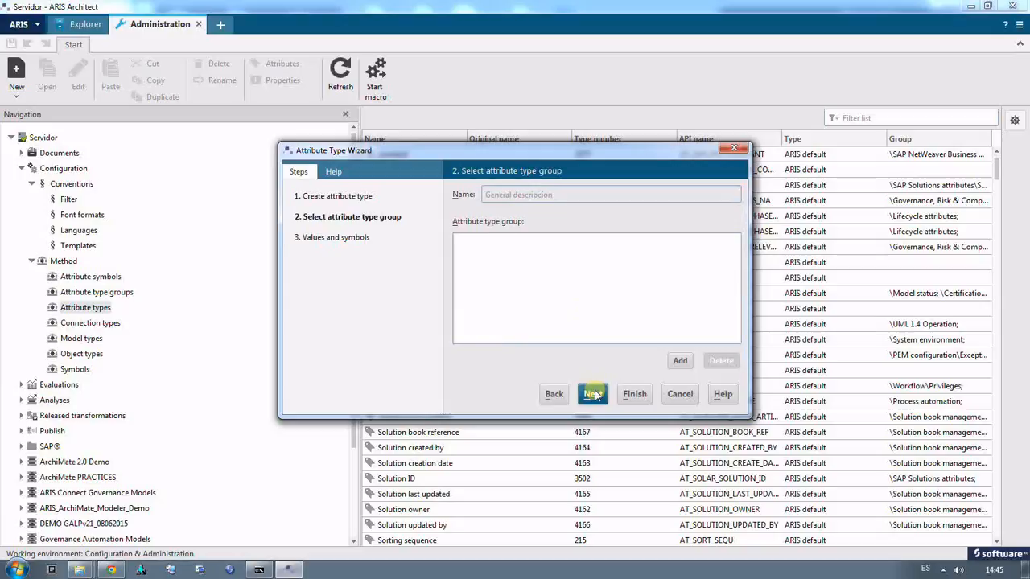
Step: Accept Main group as the attribute type group and finish creating the attribute type without assigning symbols
left_click(680, 361)
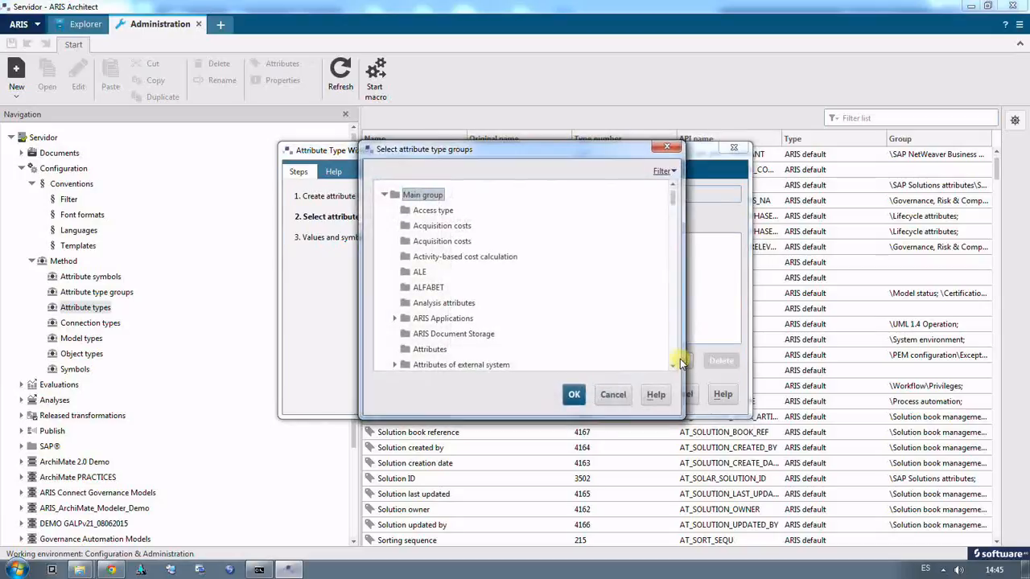
mouse_move(676, 201)
left_mouse_down()
mouse_move(676, 213)
mouse_move(673, 195)
left_mouse_up()
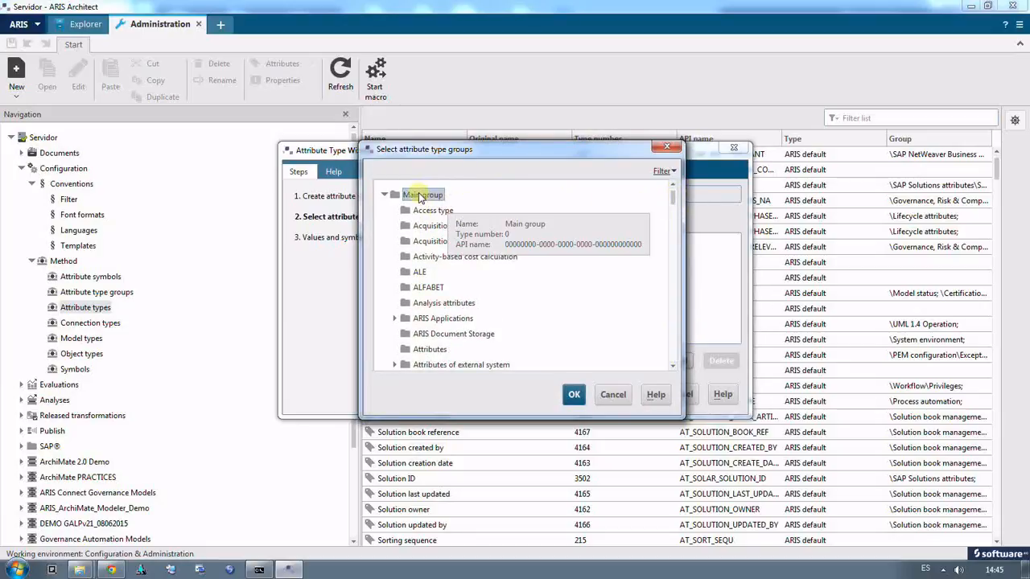
left_click(575, 395)
left_click(594, 396)
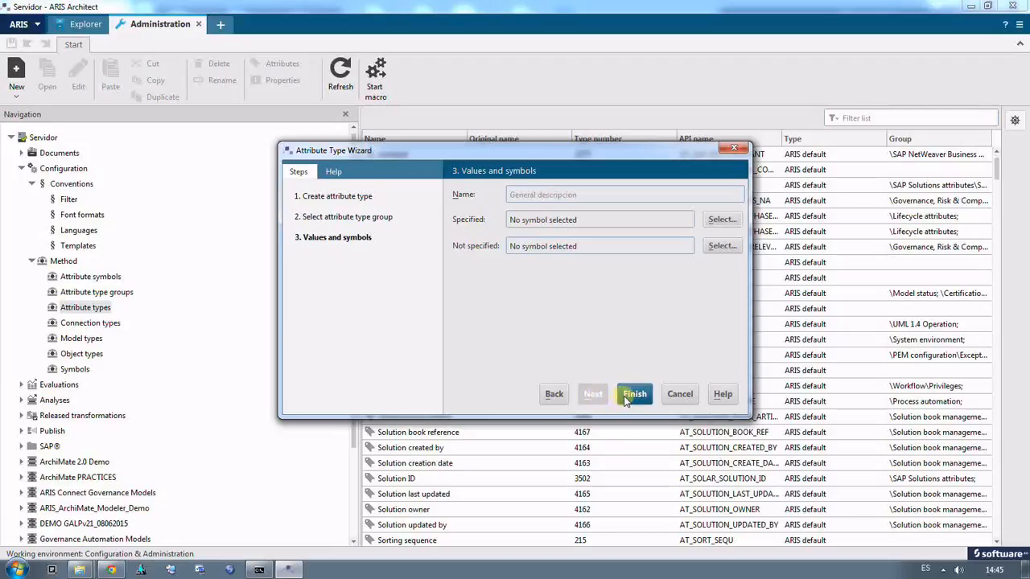
left_click(634, 395)
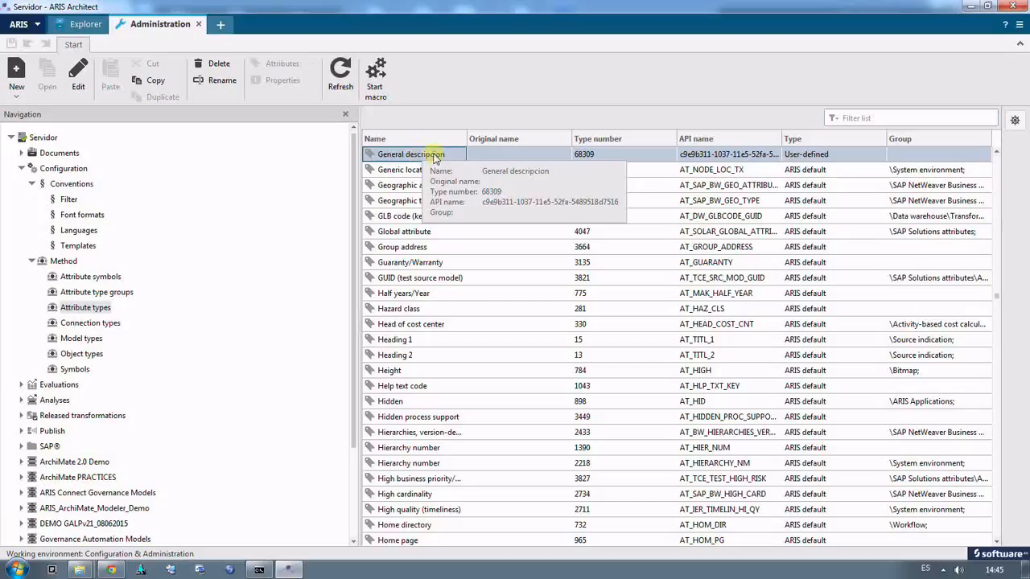
Step: Create an attribute type group named "Our own attributes" without placing it in another group
left_click(98, 292)
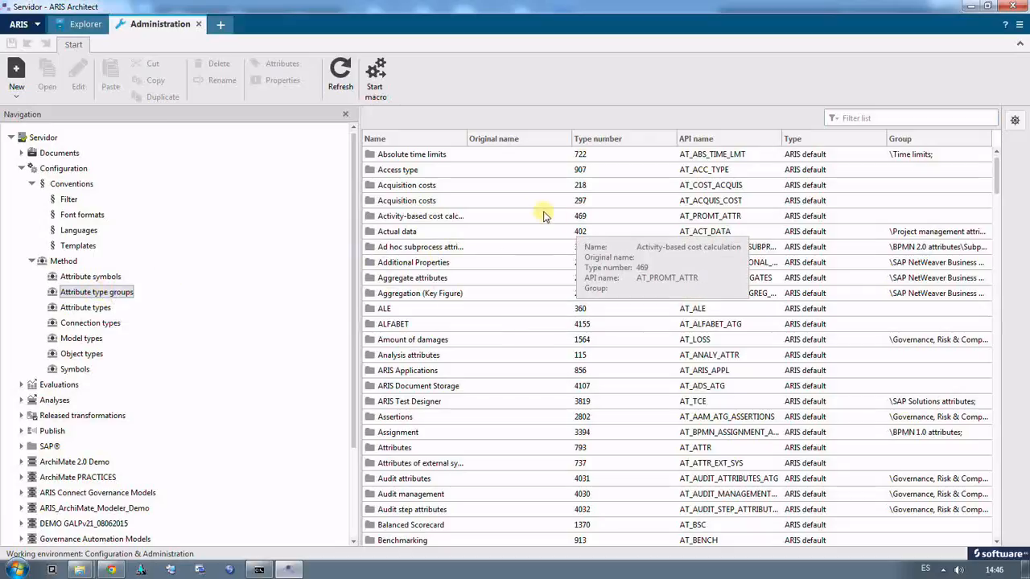
left_click(16, 92)
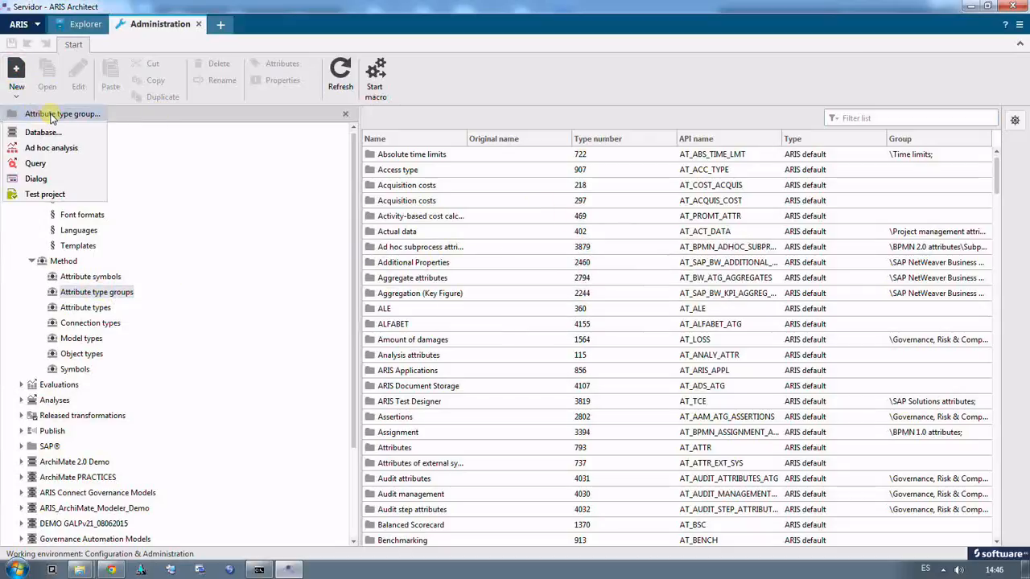
left_click(51, 116)
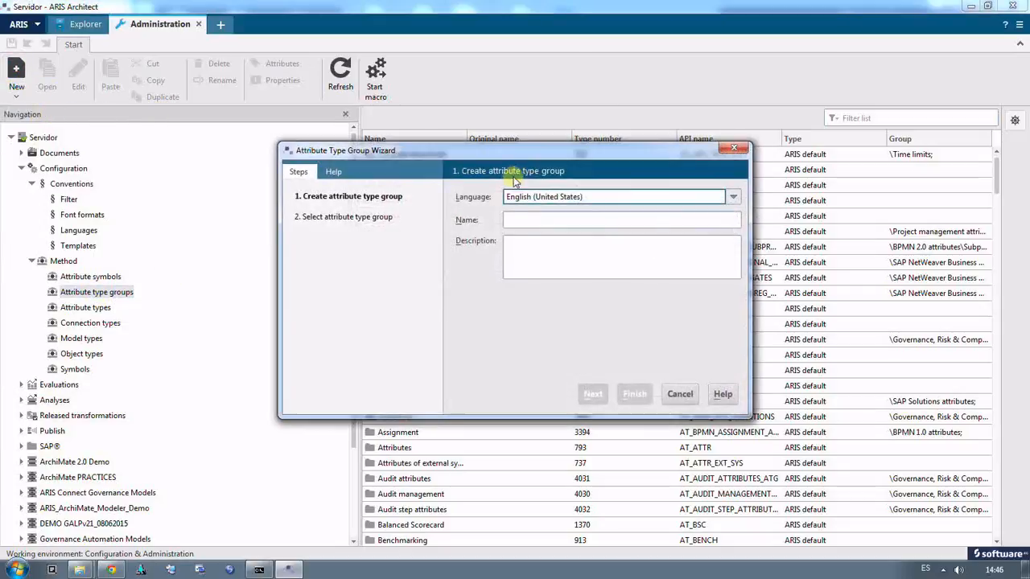
left_click(528, 220)
type("Our")
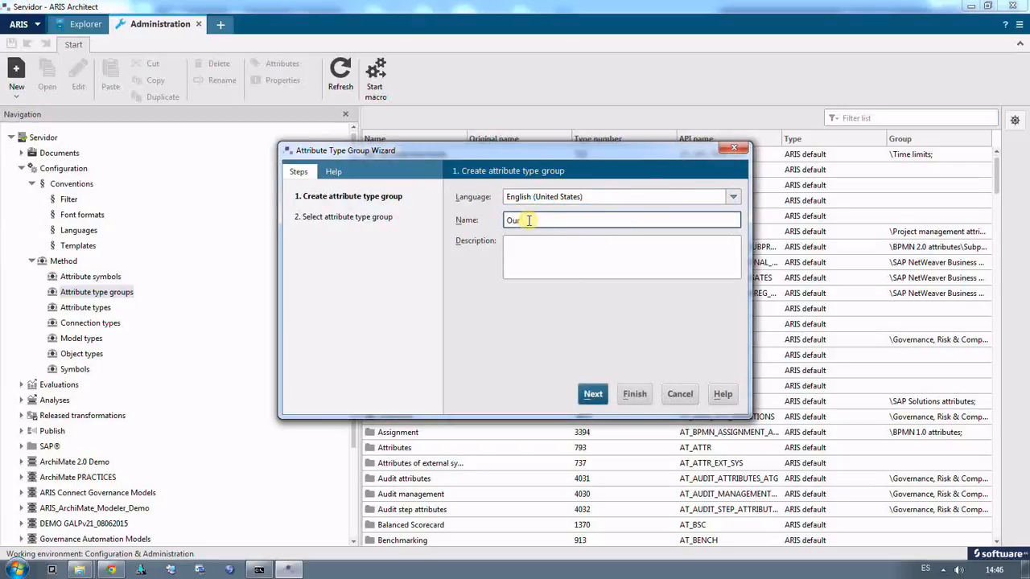
type(" own attributes")
left_click(593, 395)
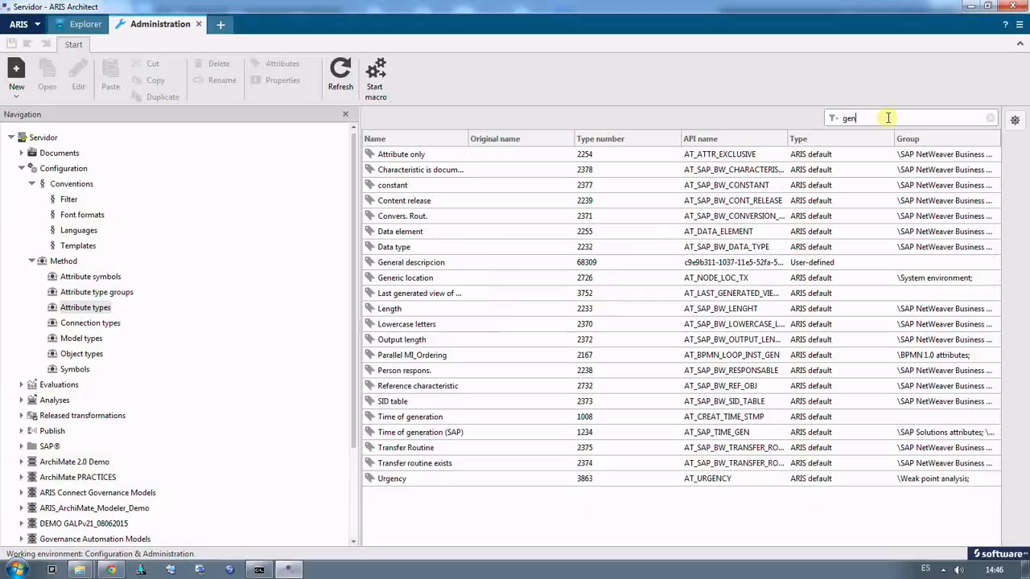
Step: Filter the attribute types by "general des" and open General descripcion for editing
type("era")
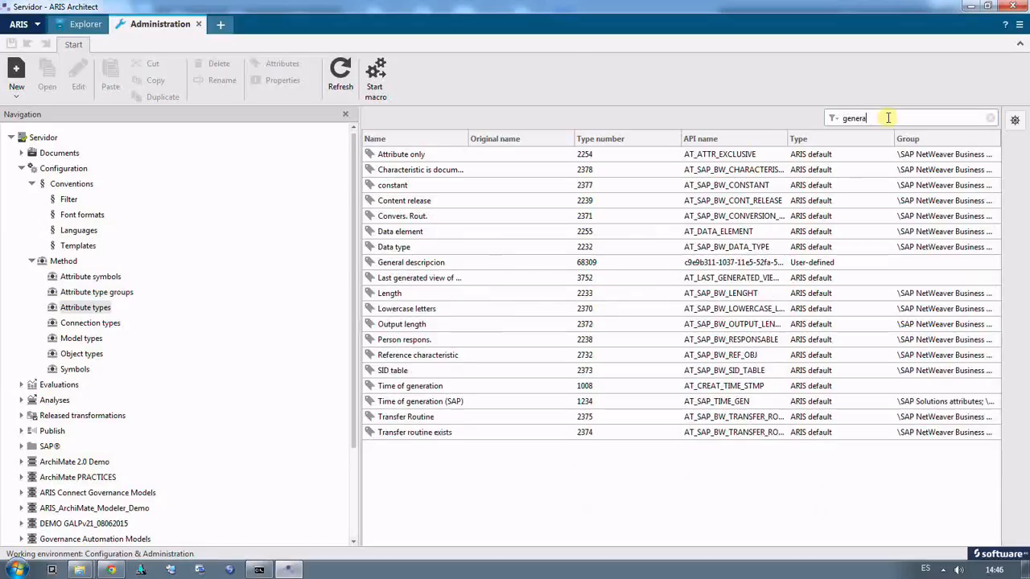
type("l des")
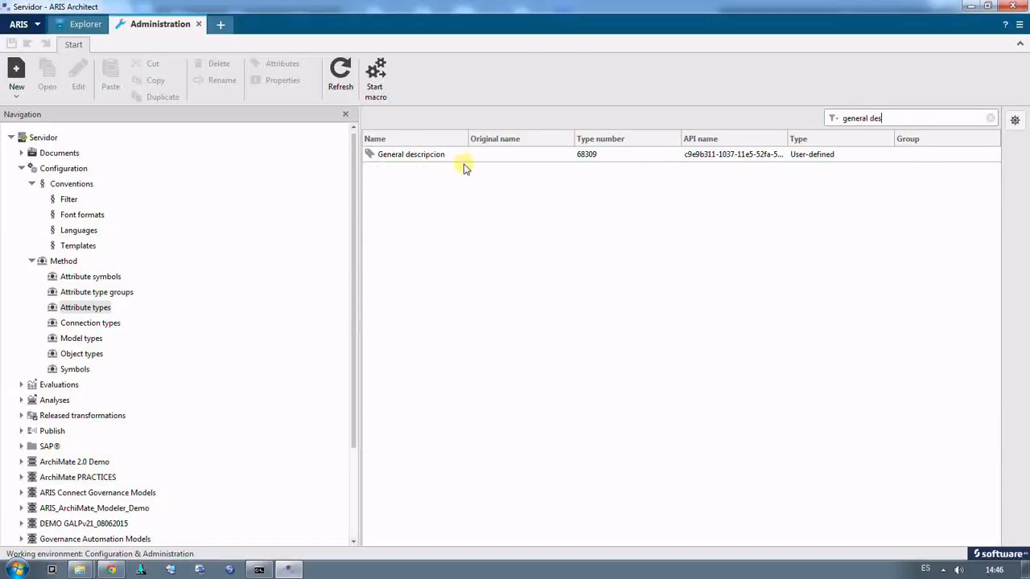
left_click(463, 156)
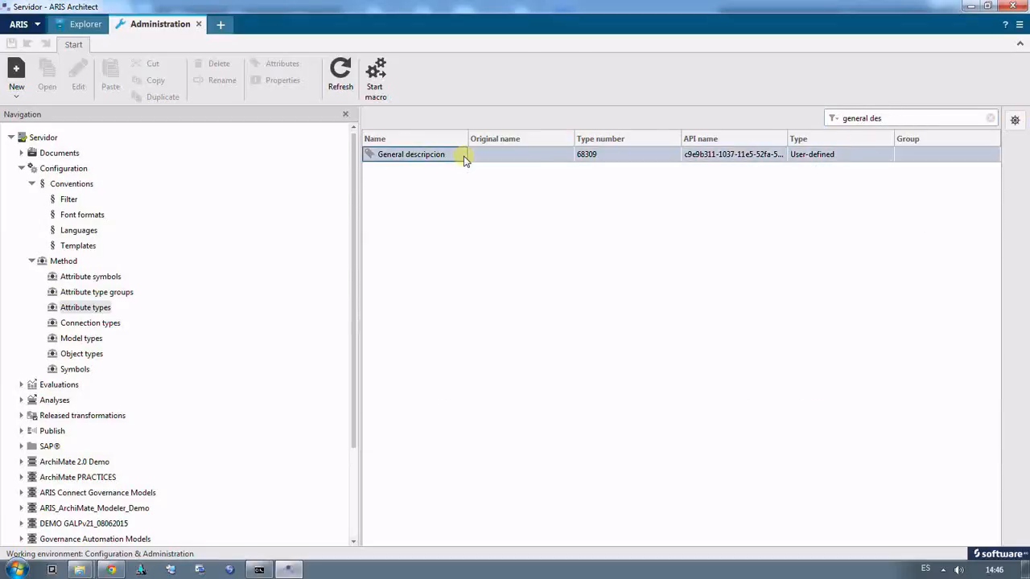
right_click(462, 157)
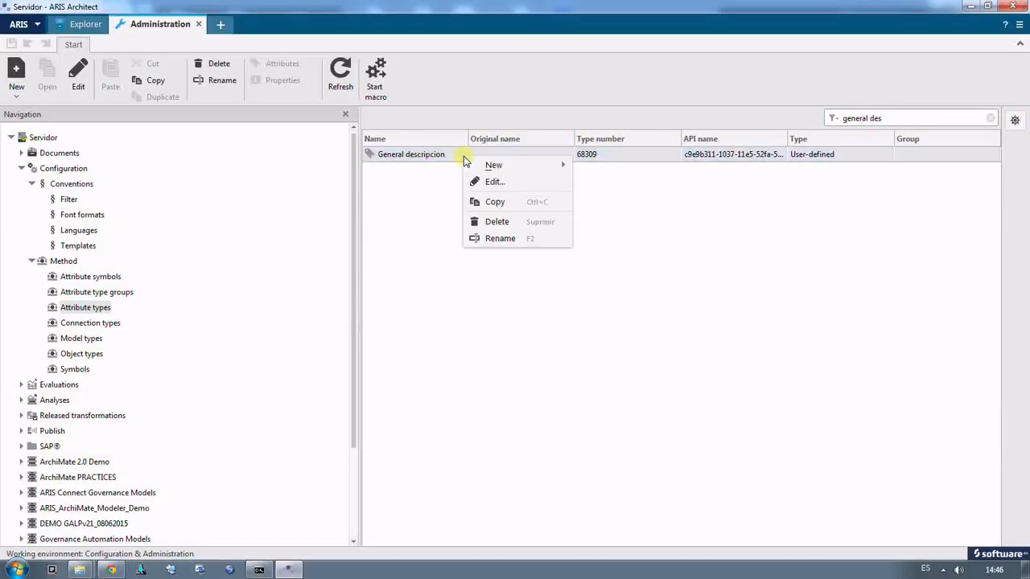
left_click(495, 181)
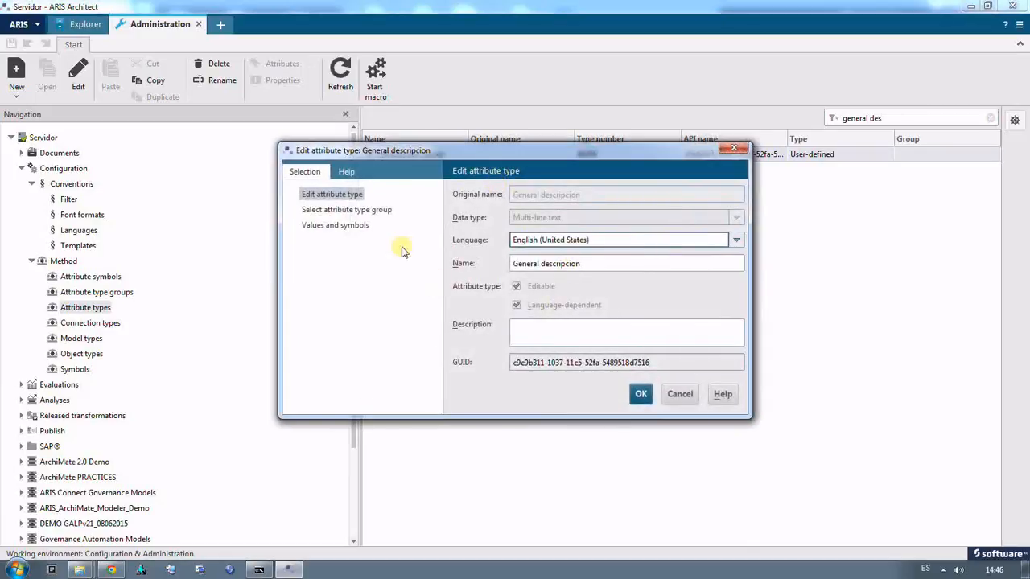
Step: Assign the General descripcion attribute type to the group "Our own attributes" and save the change
left_click(313, 211)
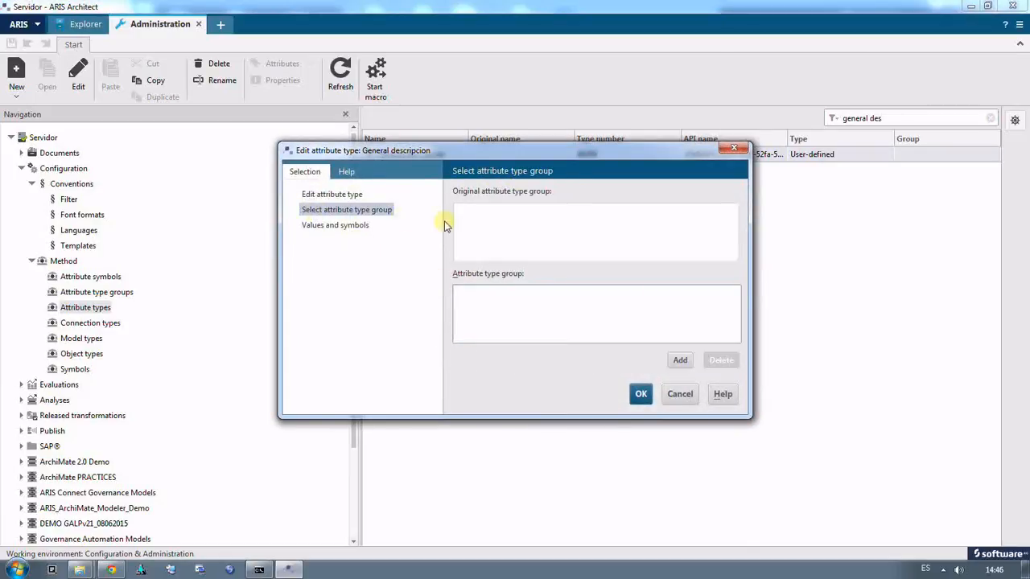
left_click(680, 360)
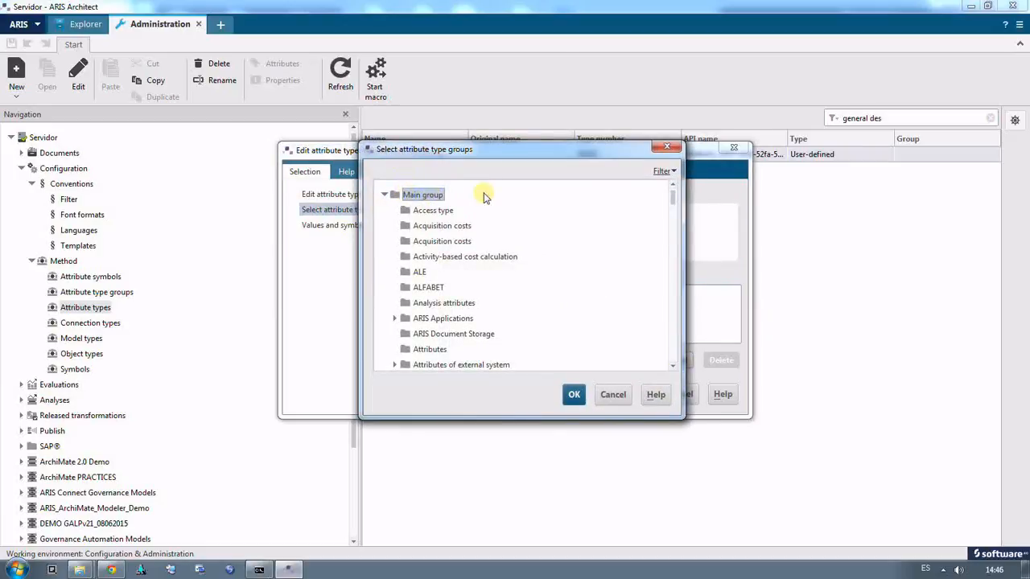
left_click_drag(673, 197, 666, 285)
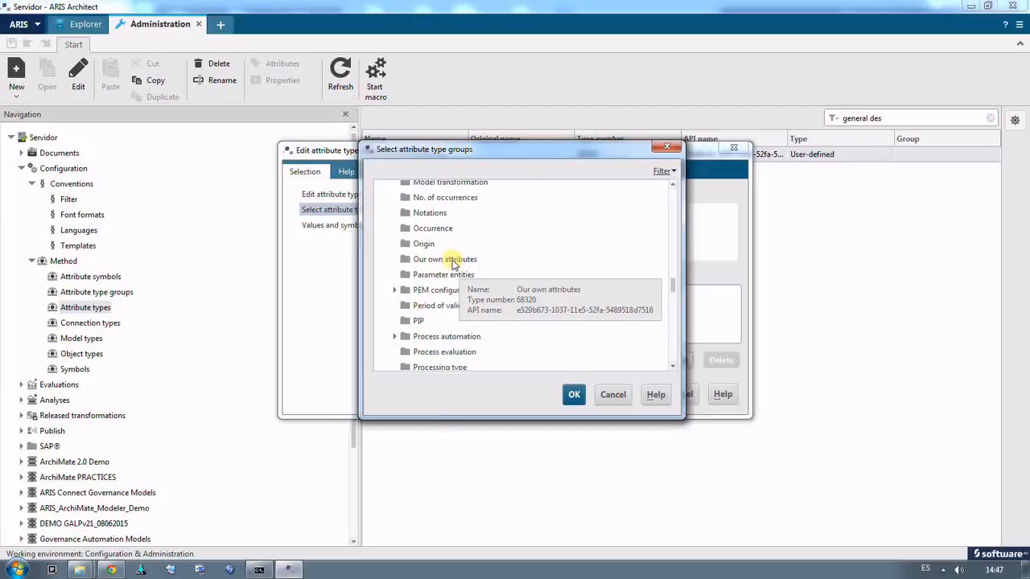
left_click(450, 259)
left_click(575, 395)
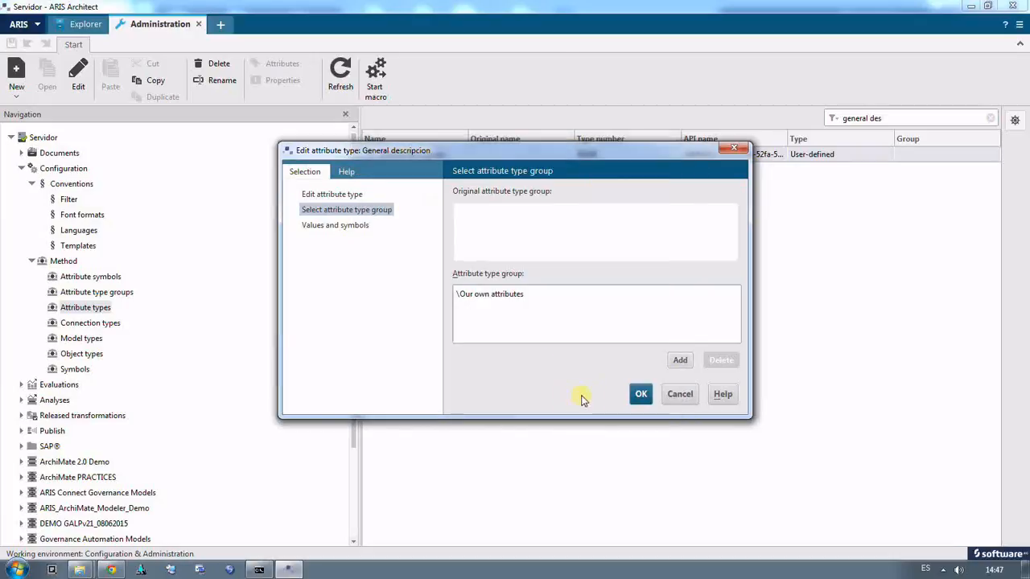
left_click(642, 395)
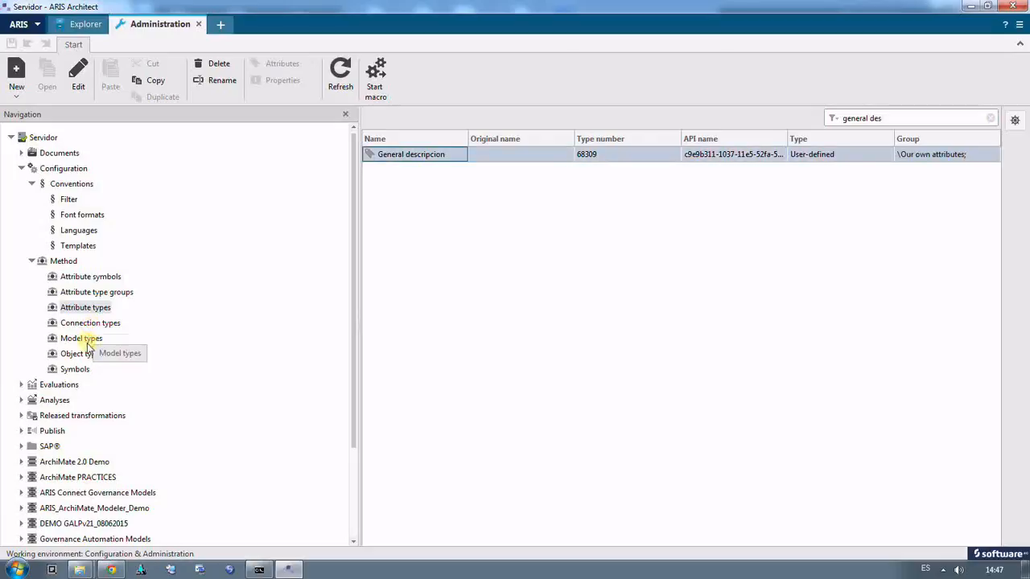
left_click(75, 370)
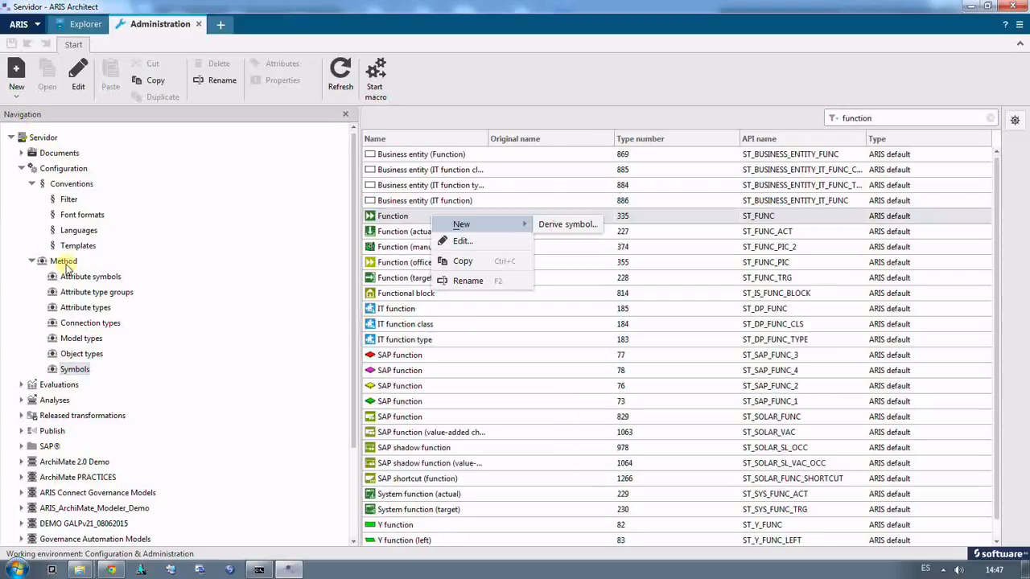
left_click(64, 262)
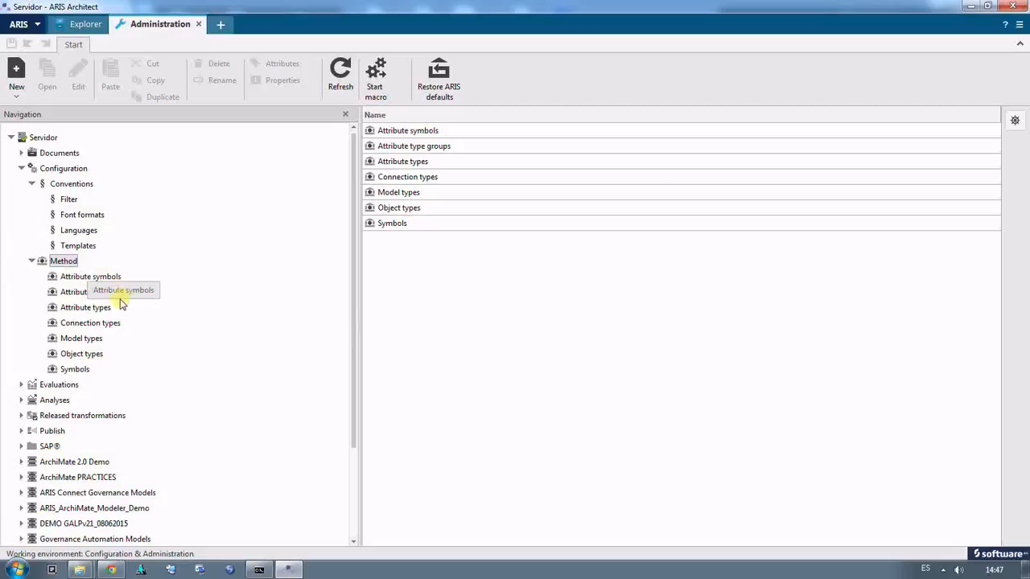
left_click(85, 340)
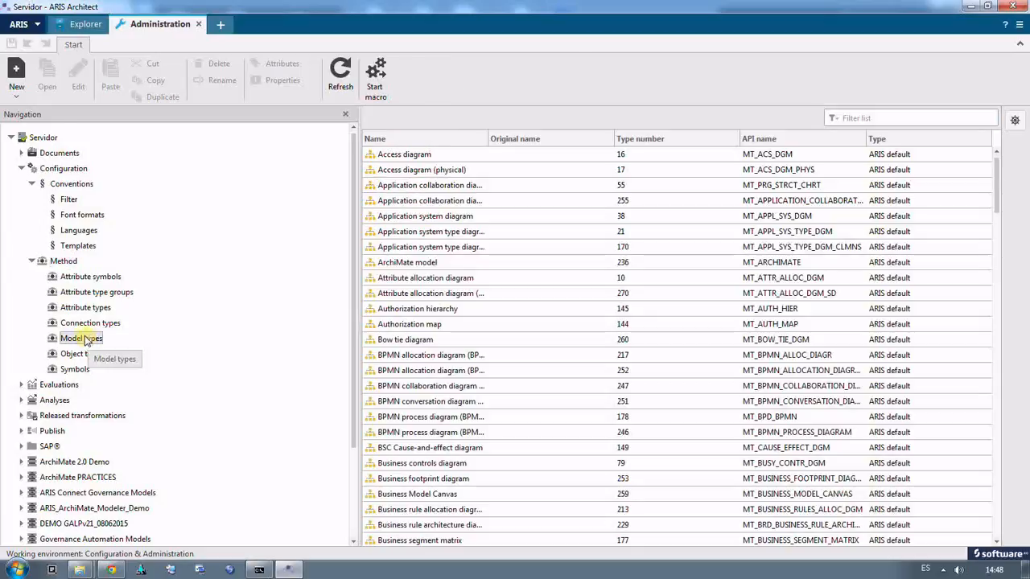
left_click(16, 101)
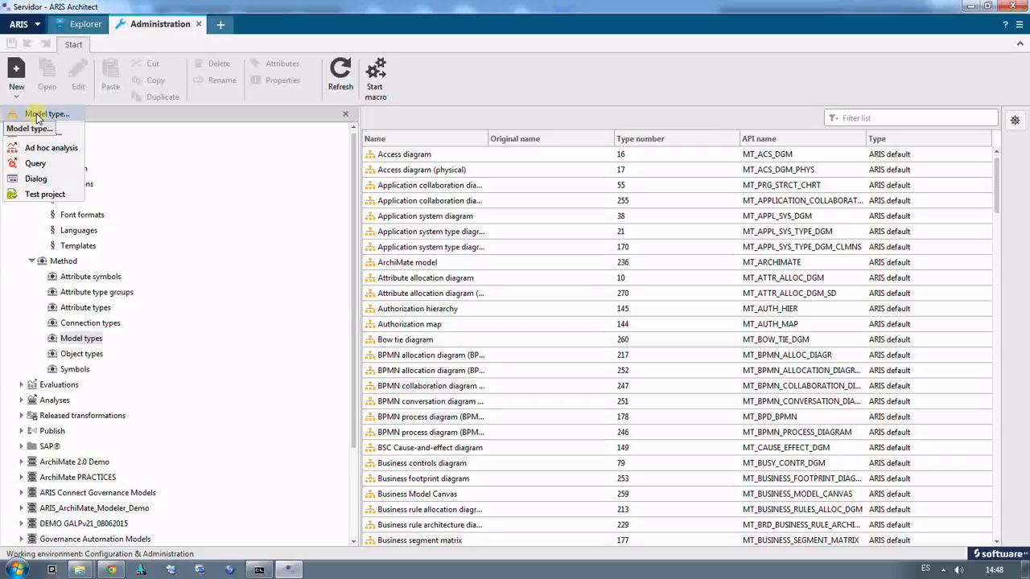
left_click(357, 172)
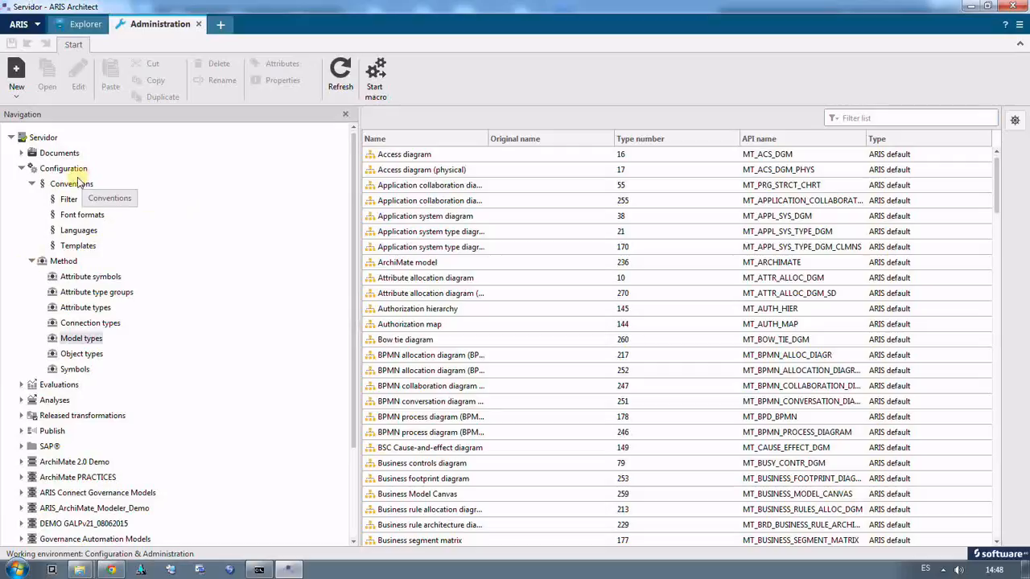
Step: Open the Default method filter from the configuration conventions for editing
left_click(69, 201)
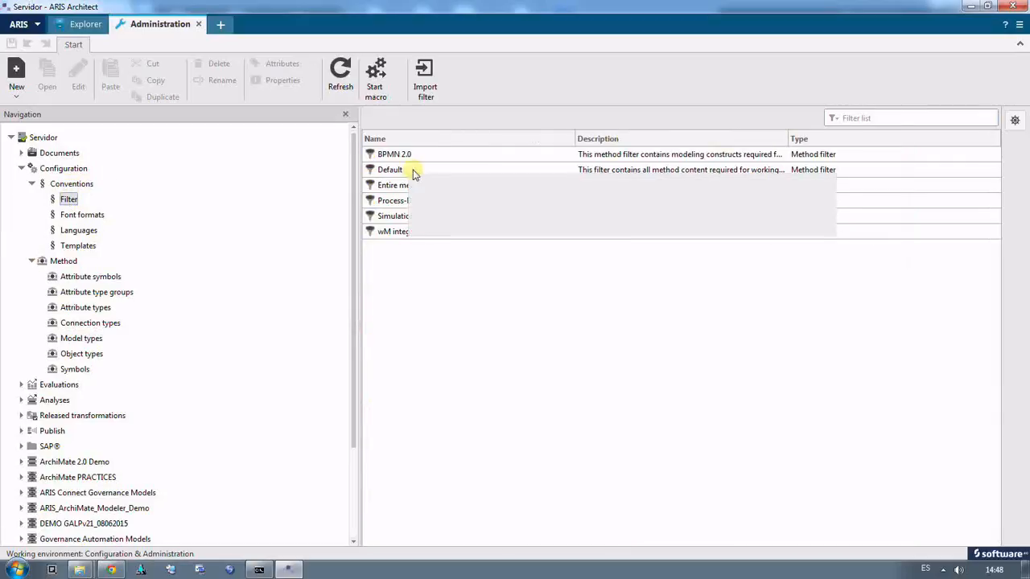
left_click(408, 172)
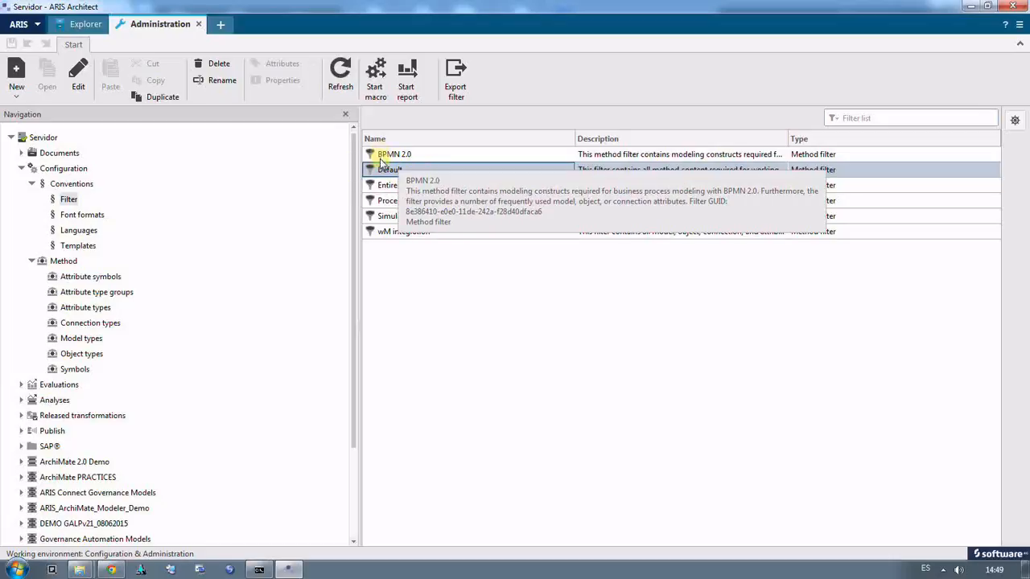
left_click(78, 78)
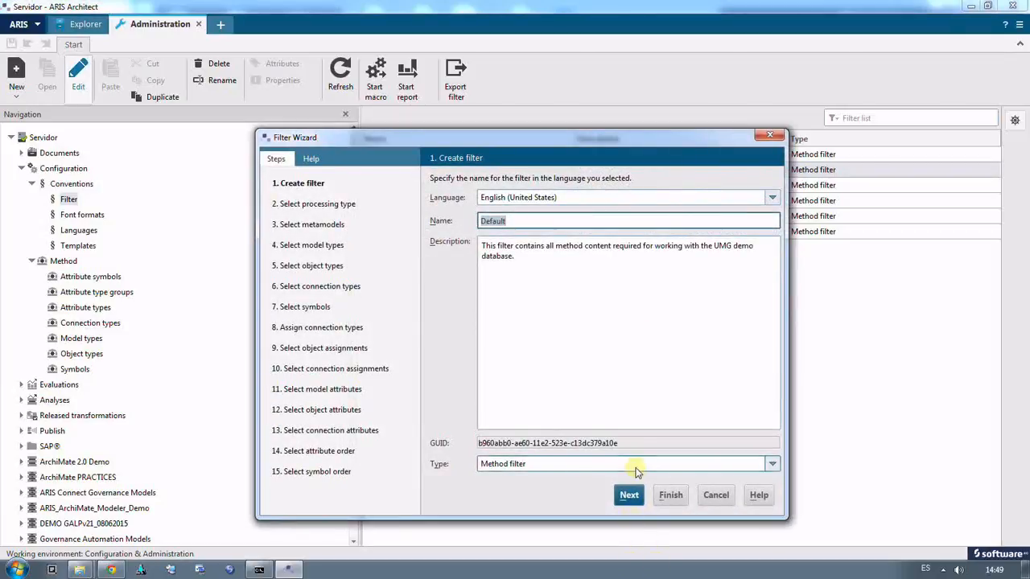
Step: Go through the Default filter's processing type, metamodels, model types, object types and connection types, continuing to the symbol selection
left_click(630, 495)
left_click(629, 495)
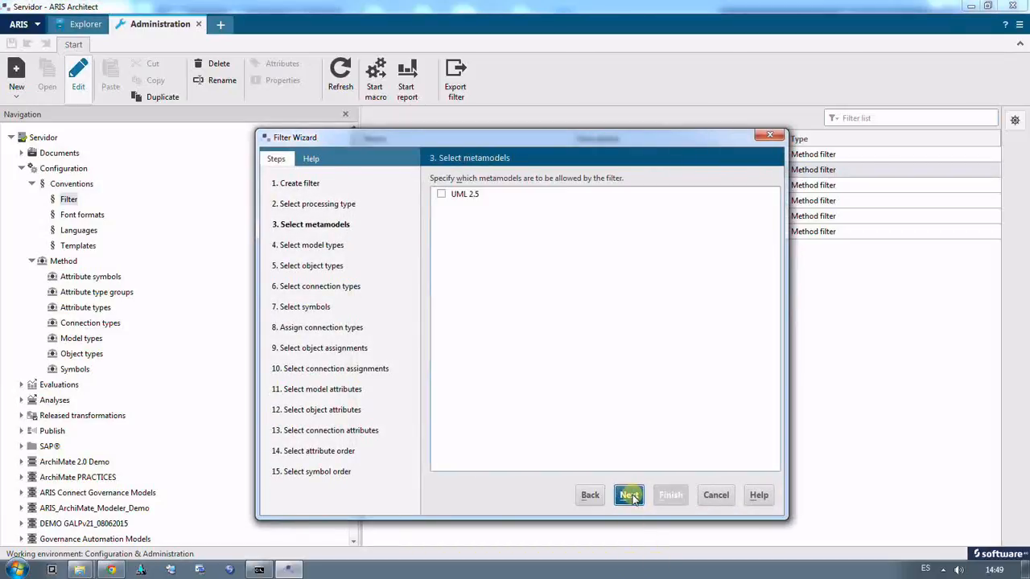
left_click(630, 495)
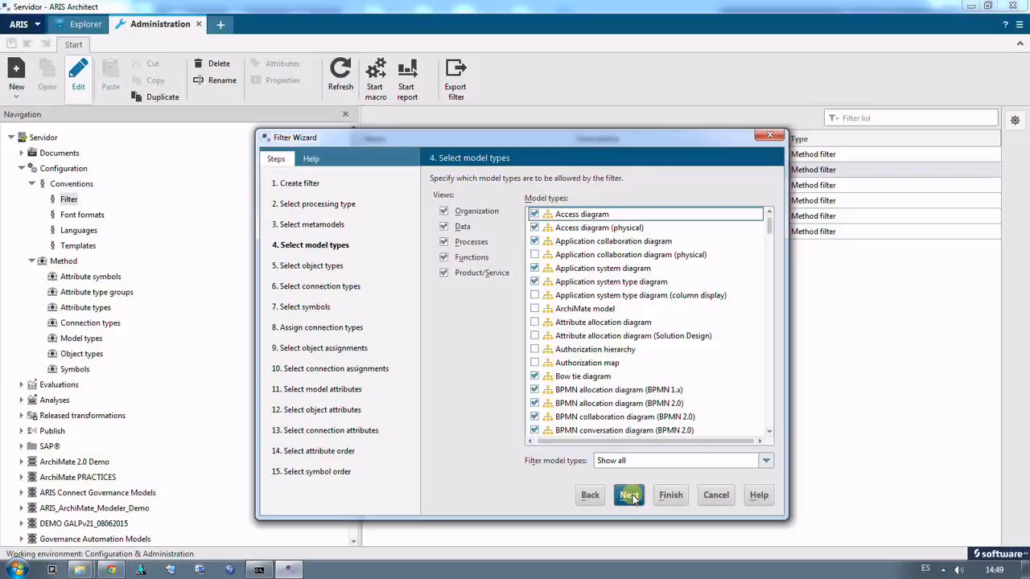
left_click(629, 495)
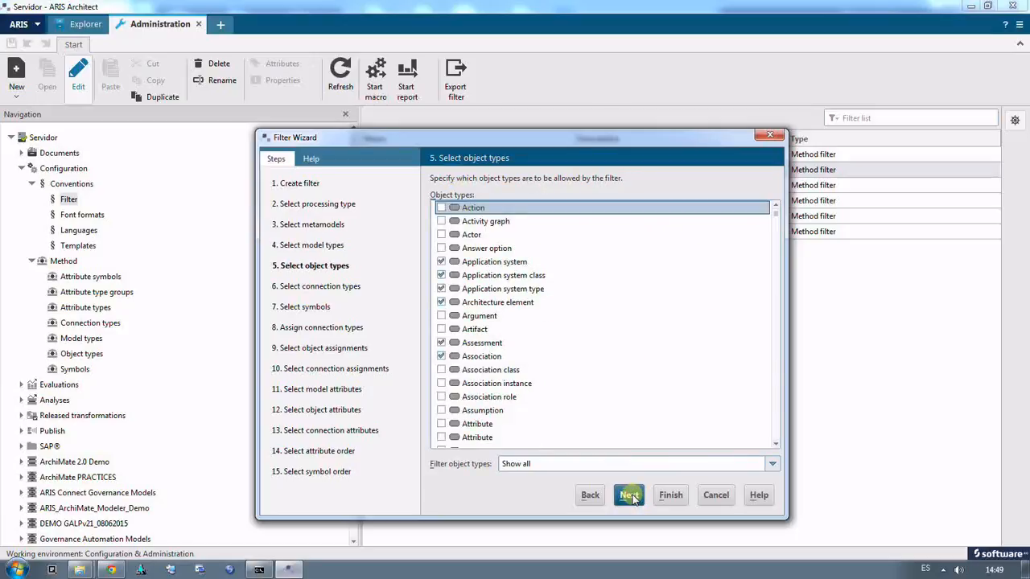
left_click(630, 495)
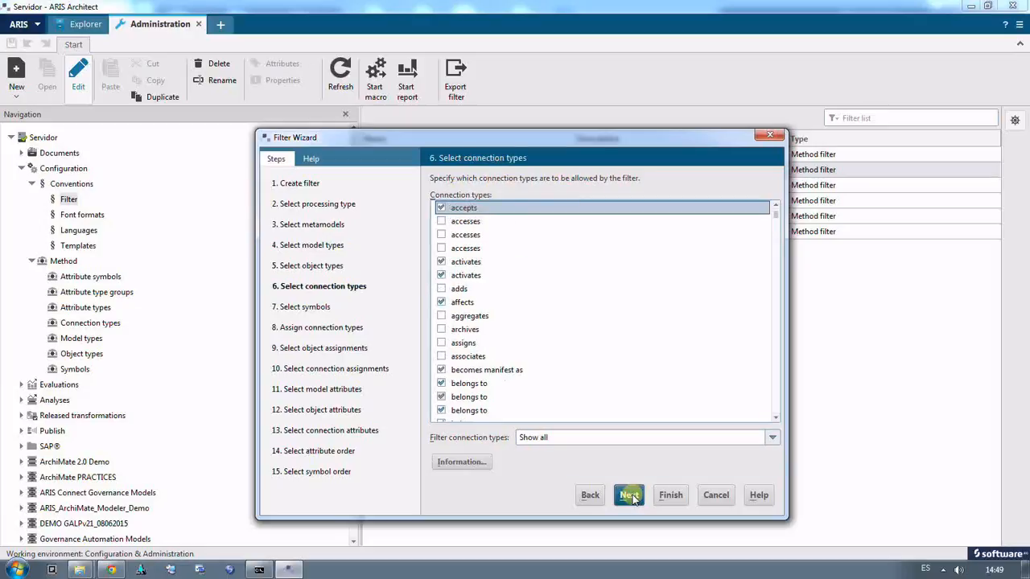
left_click(629, 495)
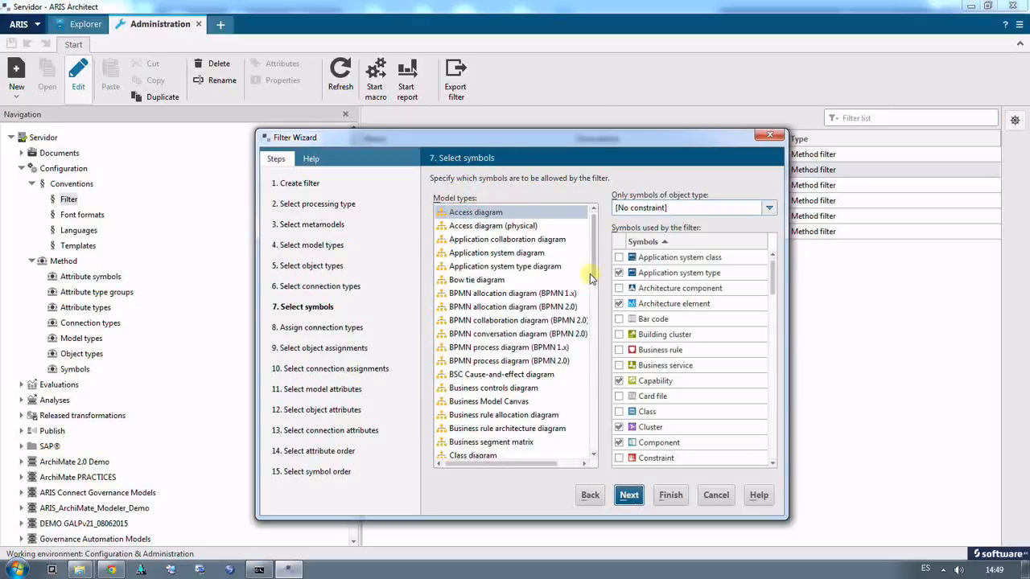
Step: View the symbols allowed for the Application system type diagram and BPMN conversation diagram (BPMN 2.0), and continue to the connection type assignment
left_click(500, 268)
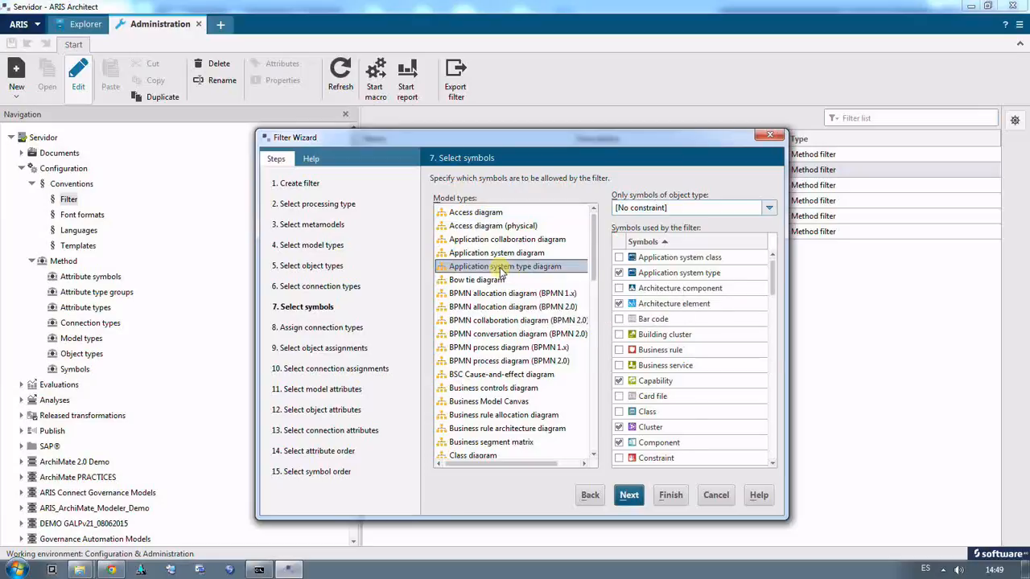
left_click(500, 331)
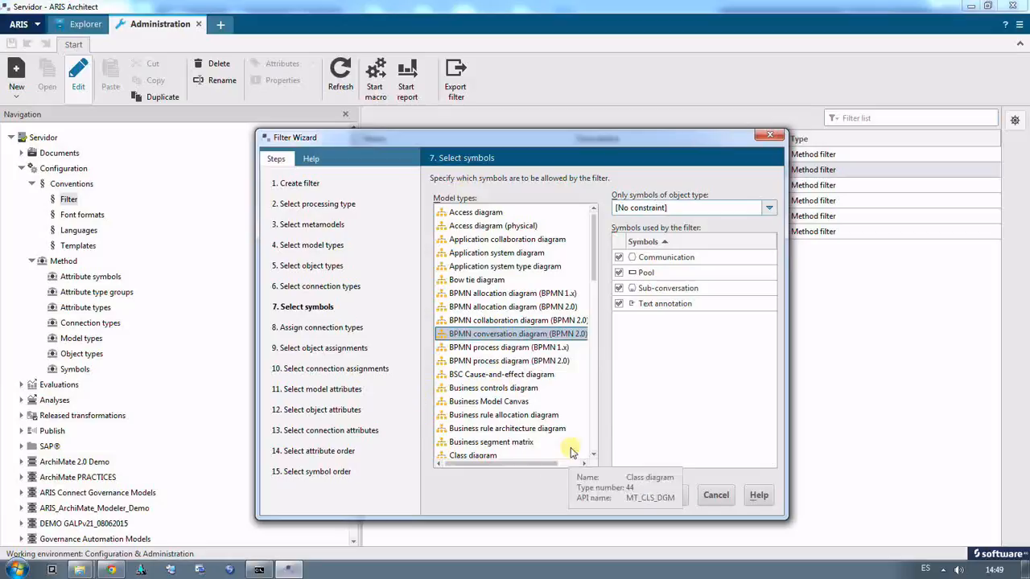
left_click(628, 494)
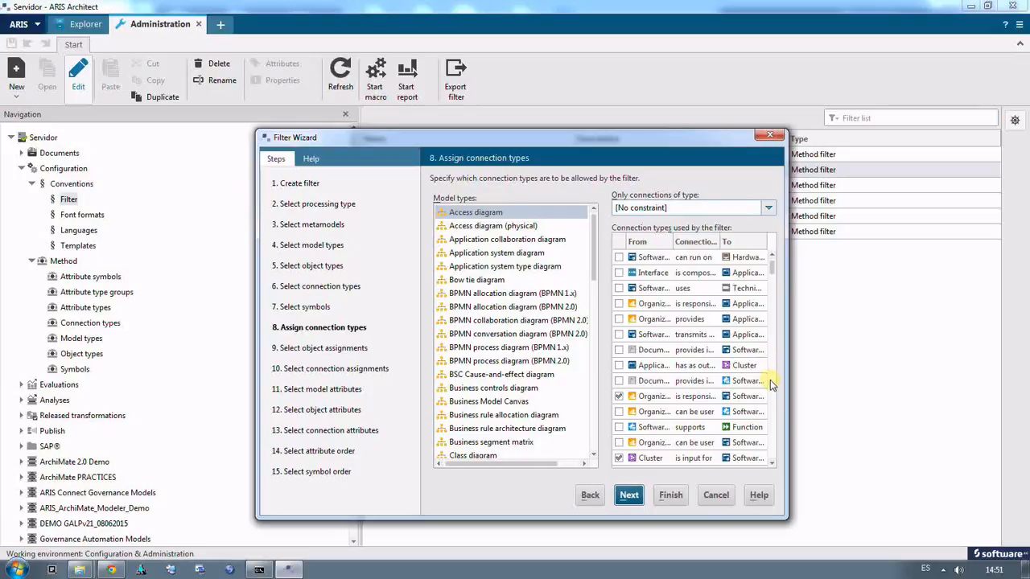
Step: Review the filter's object assignments and connection assignments without changing them, and continue to the model attributes selection
left_click(629, 495)
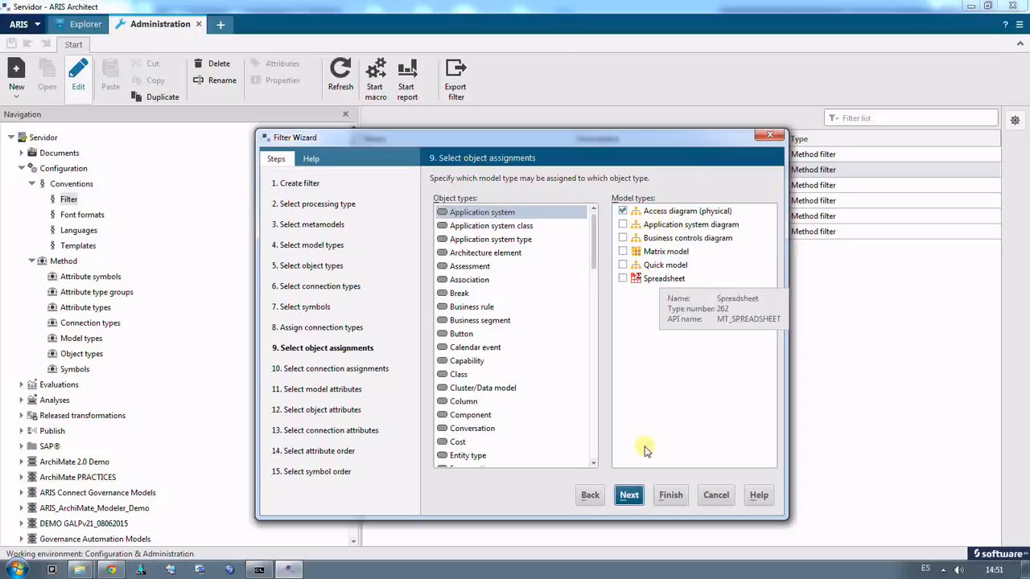
left_click(629, 495)
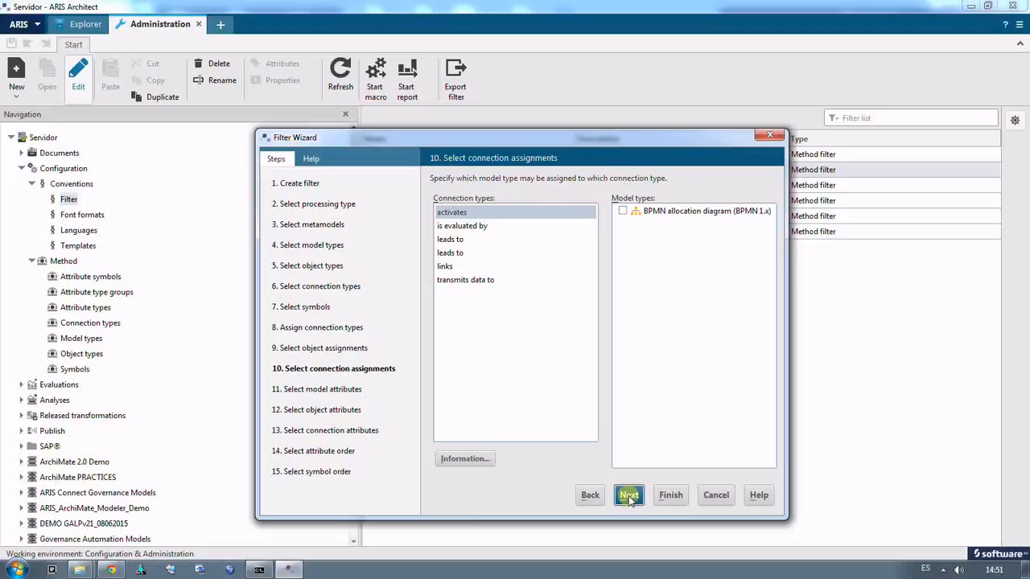
left_click(629, 496)
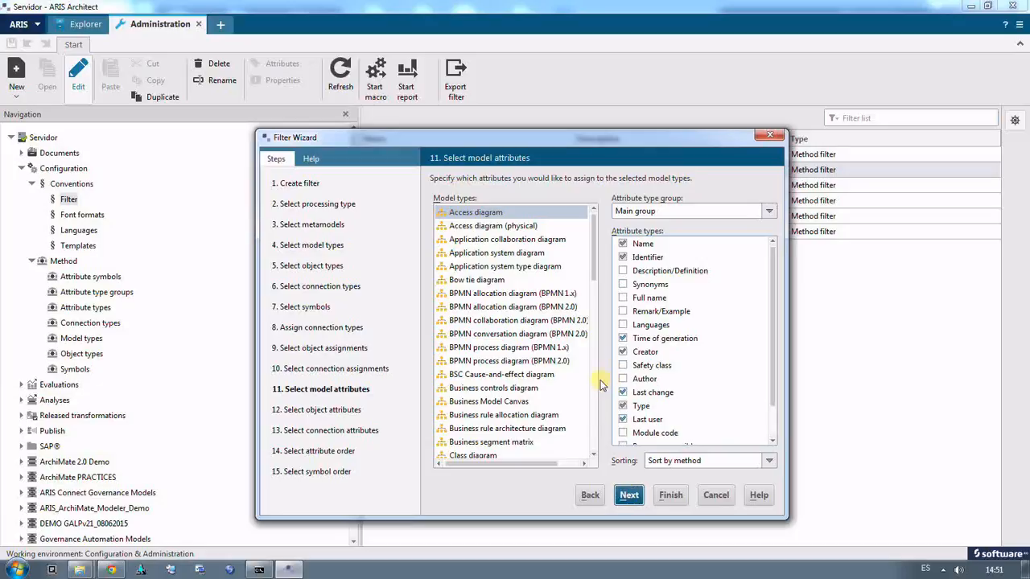
Step: Look over the model types under model attributes, review the object and connection attributes, and continue to the attribute order
left_click(593, 434)
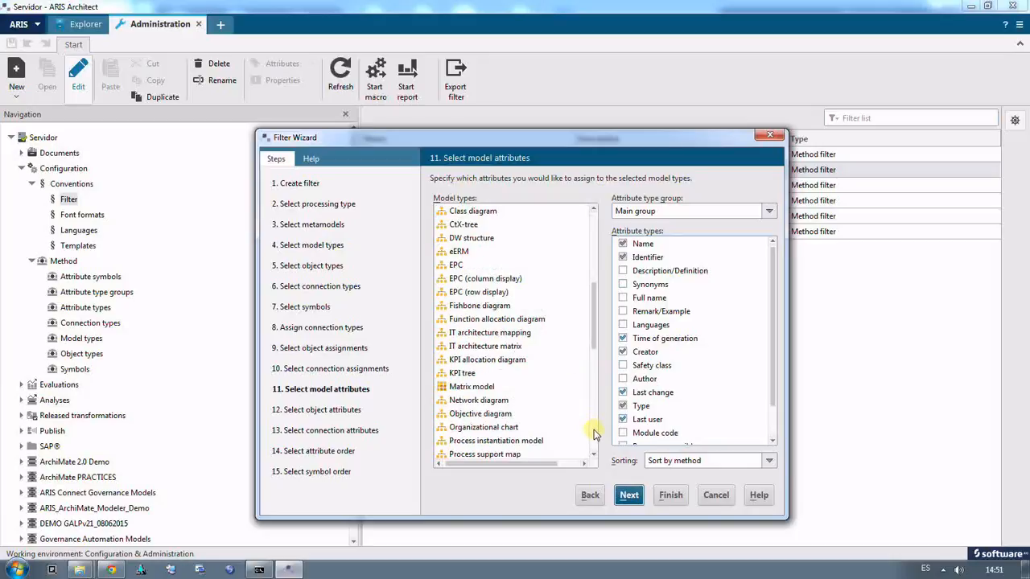
left_click(629, 496)
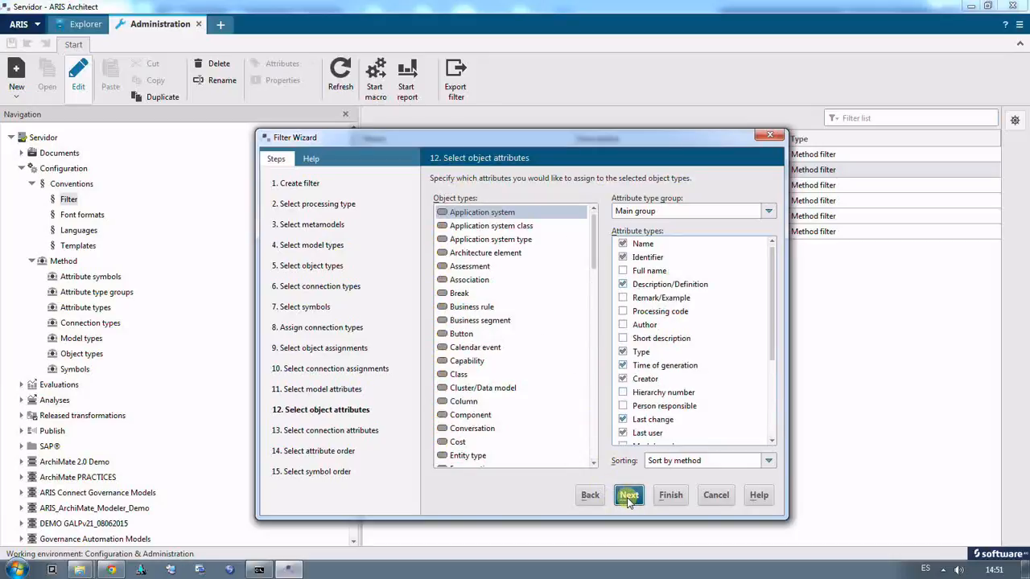
left_click(628, 496)
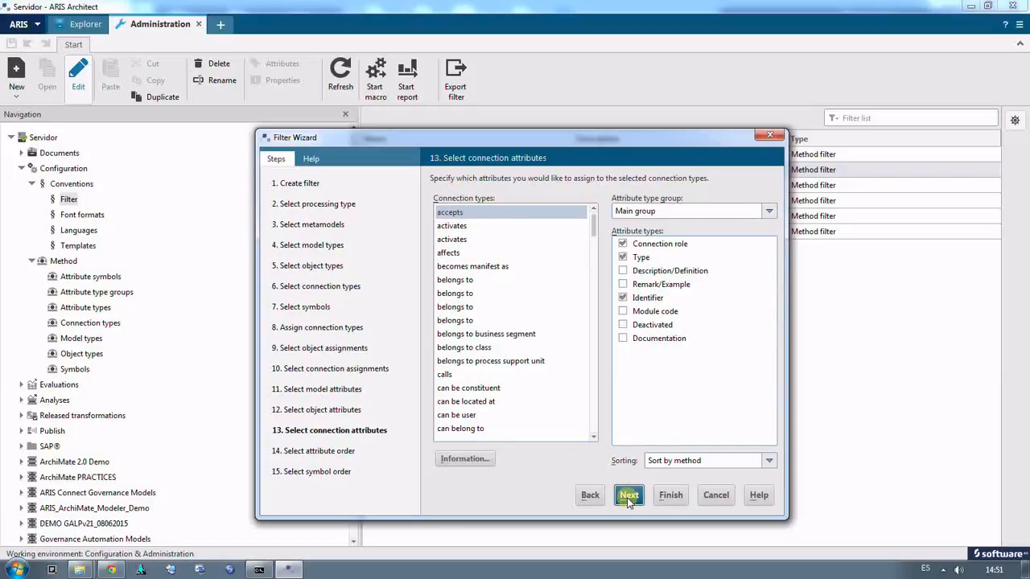
left_click(629, 497)
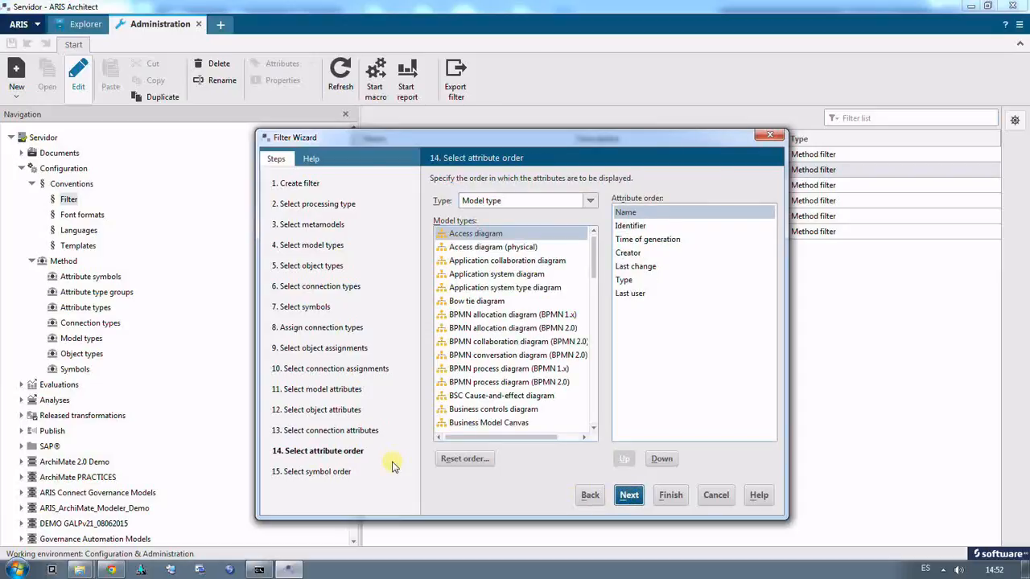
Step: Check the available attribute order types, view the order for the Application system diagram, and continue to the symbol order
left_click(497, 201)
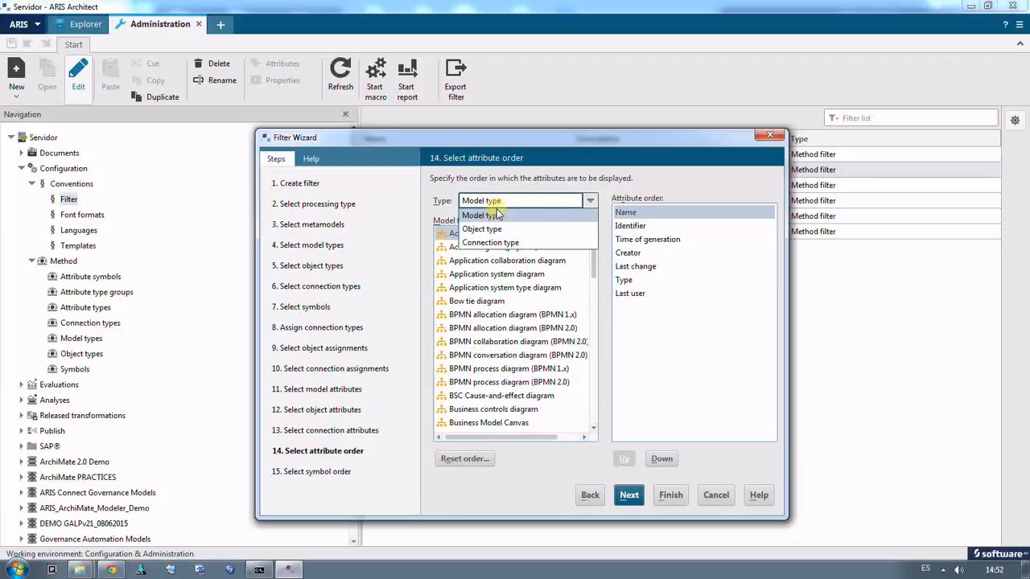
left_click(494, 276)
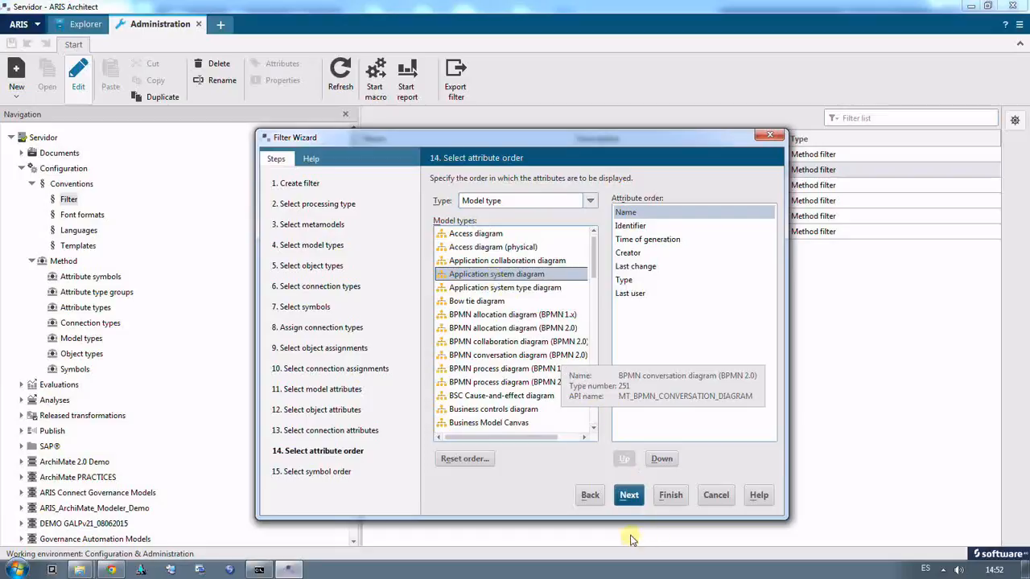
left_click(628, 495)
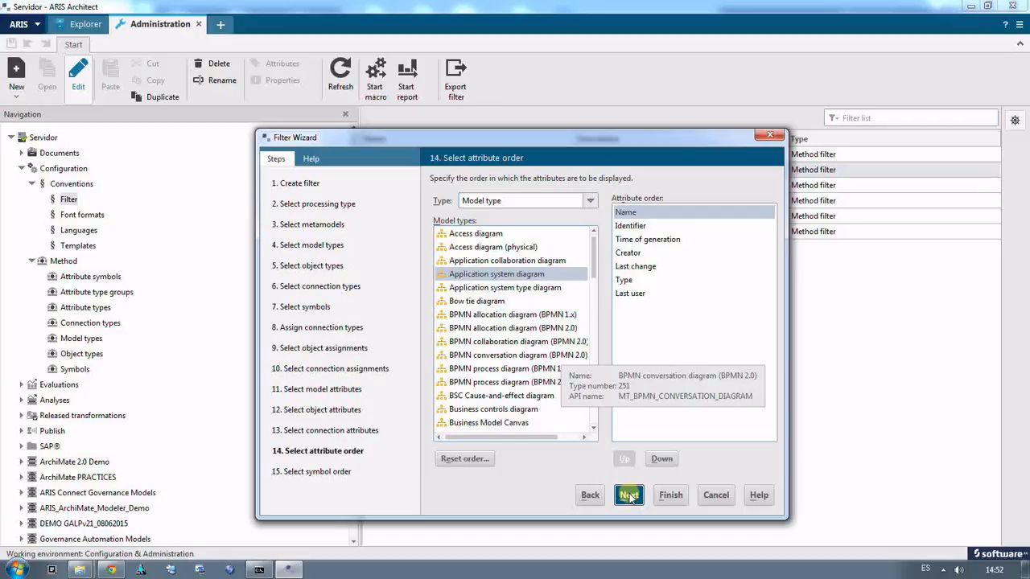
left_click(628, 496)
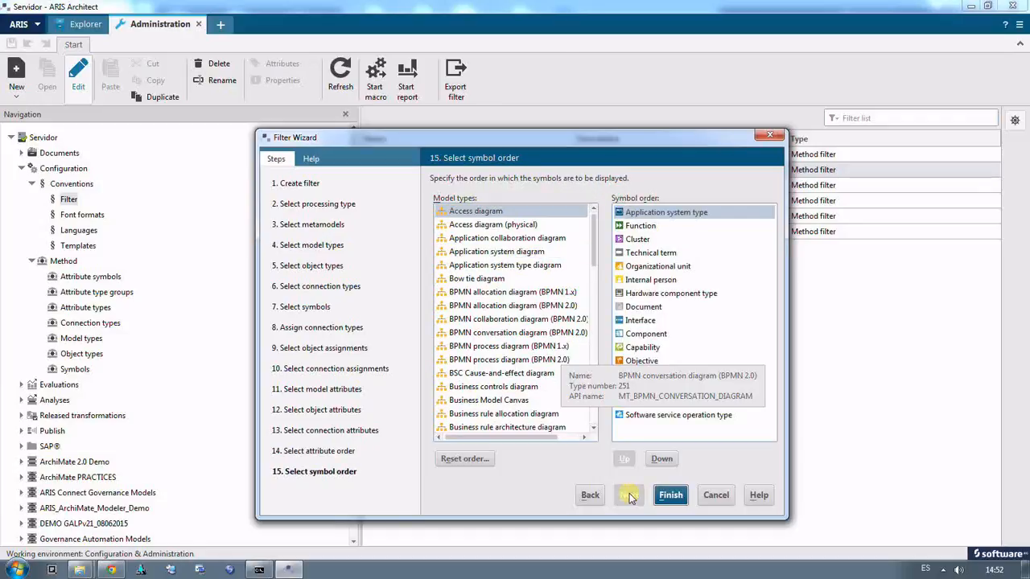